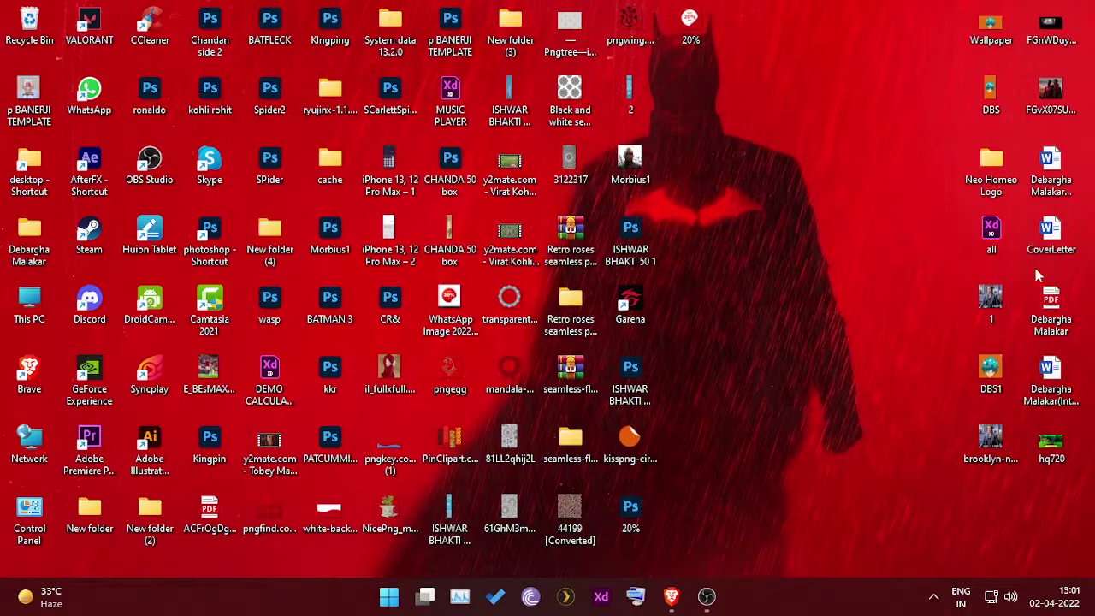
- Bring up the RoundedTB Brave window and Google 'rOUNDED tb' in a new tab
mouse_move(671, 596)
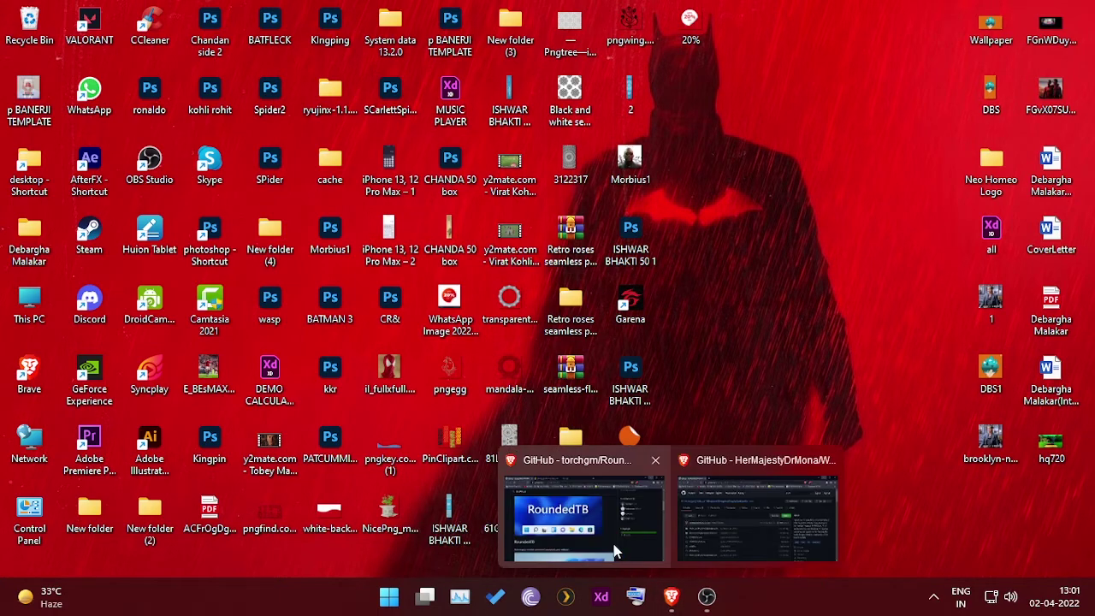
left_click(581, 521)
left_click(399, 31)
type("Round")
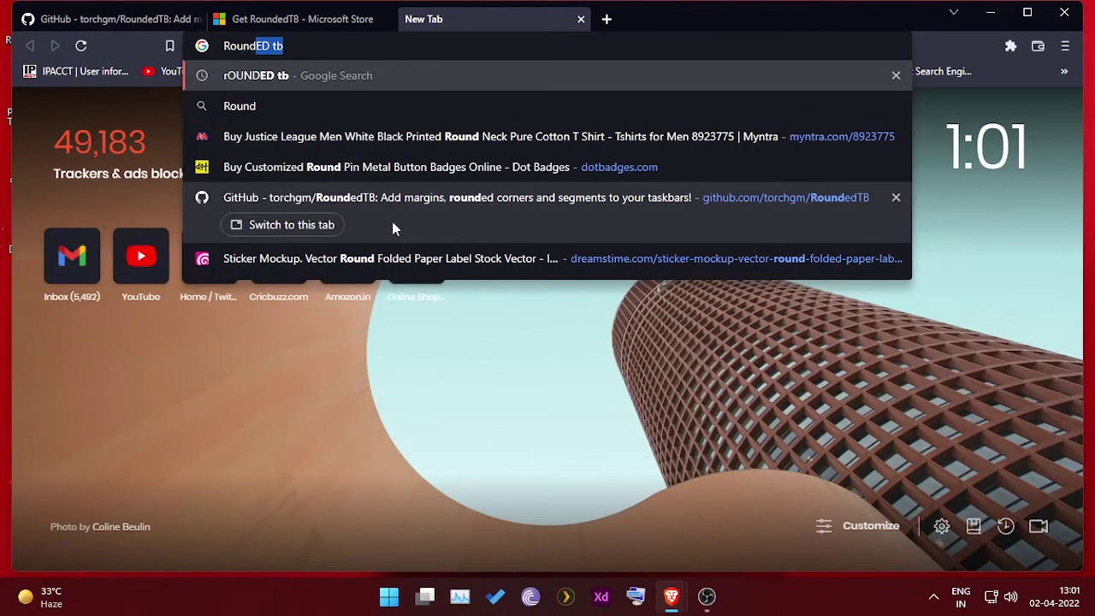
key("Return")
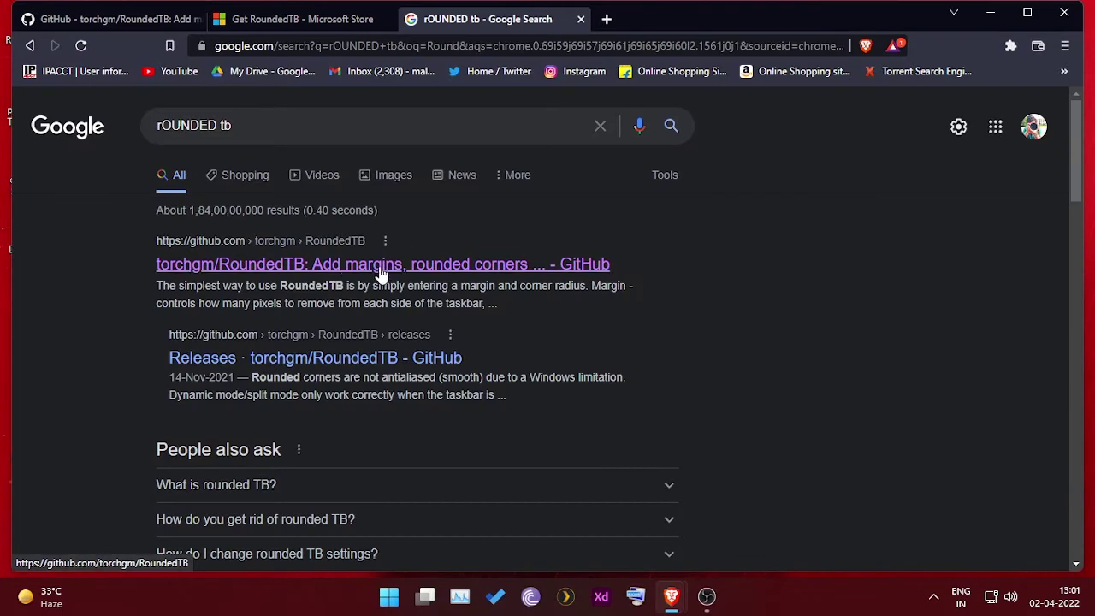
- Return to the RoundedTB GitHub page and scroll through its README download instructions
left_click(89, 19)
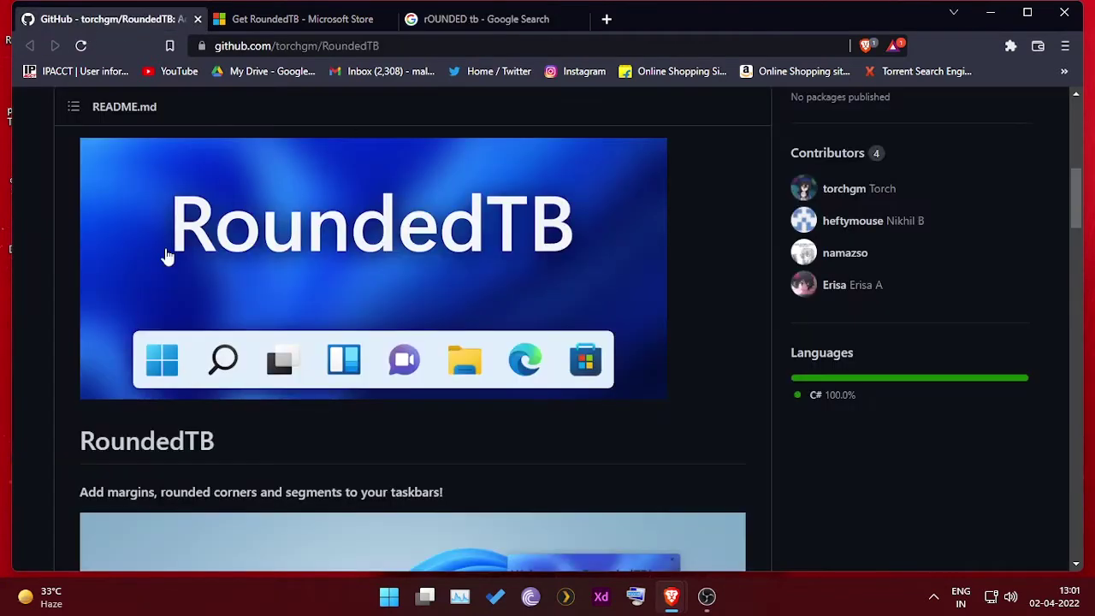
scroll(236, 339, "up", 1)
scroll(236, 339, "up", 4)
scroll(345, 251, "down", 12)
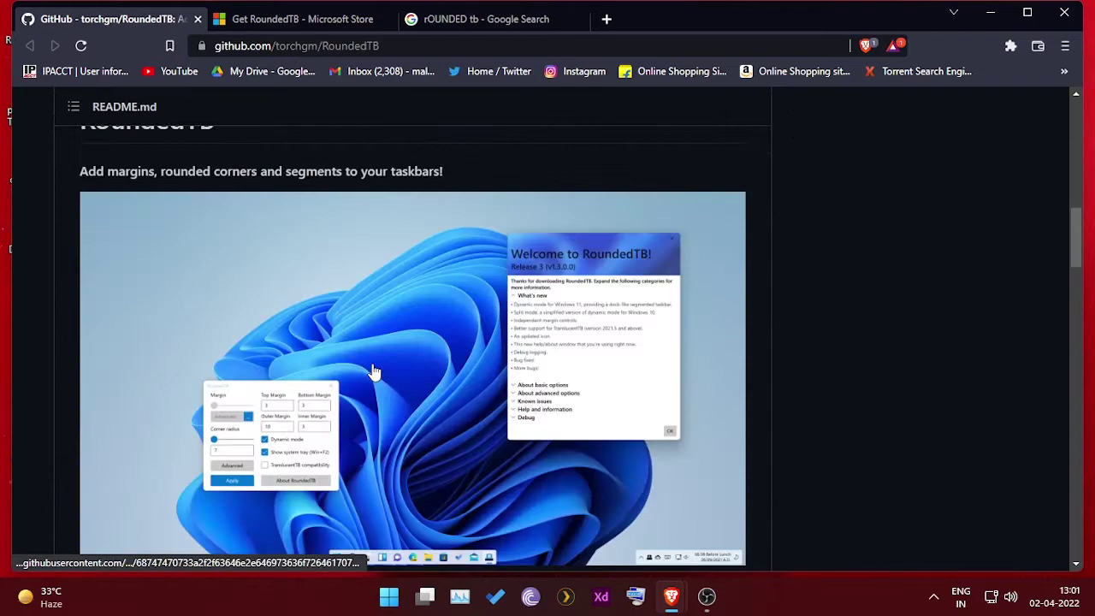
scroll(374, 372, "down", 2)
scroll(342, 370, "up", 10)
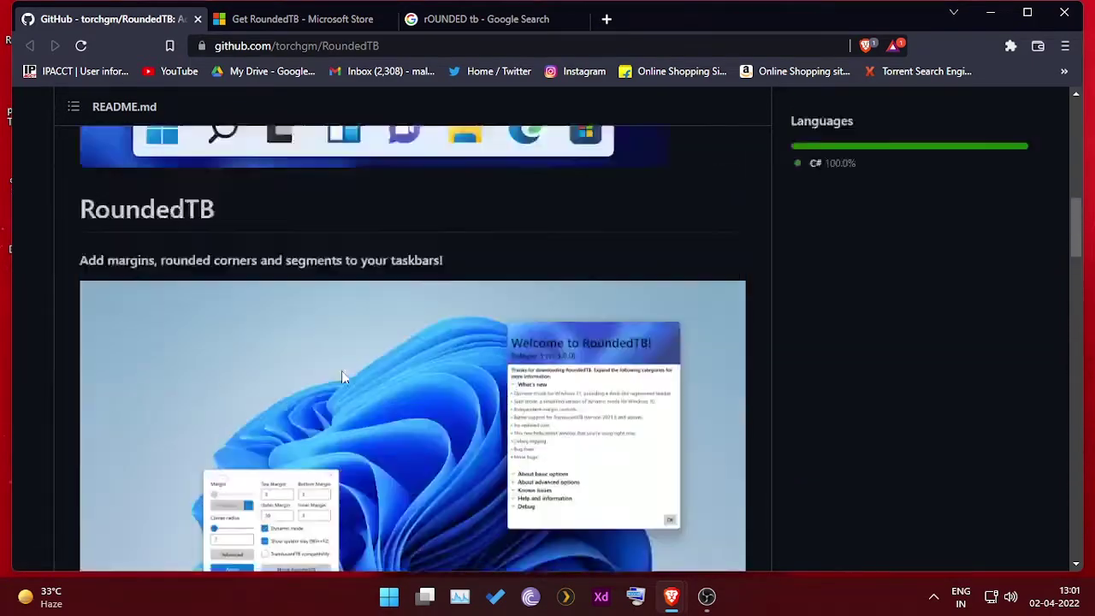
scroll(654, 272, "up", 3)
scroll(478, 379, "down", 8)
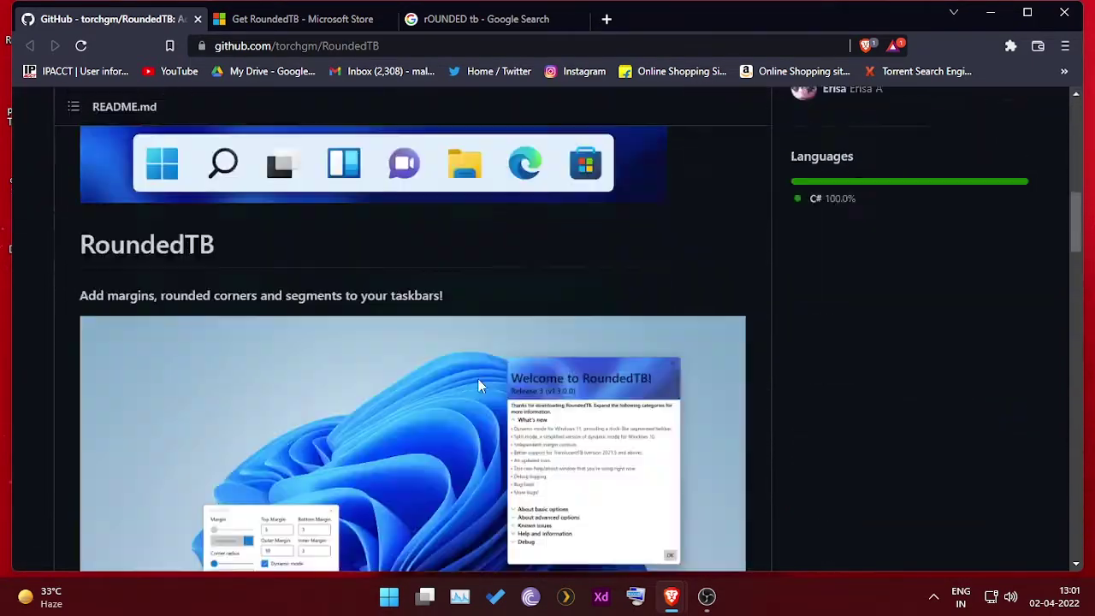
scroll(351, 366, "down", 5)
scroll(410, 257, "up", 3)
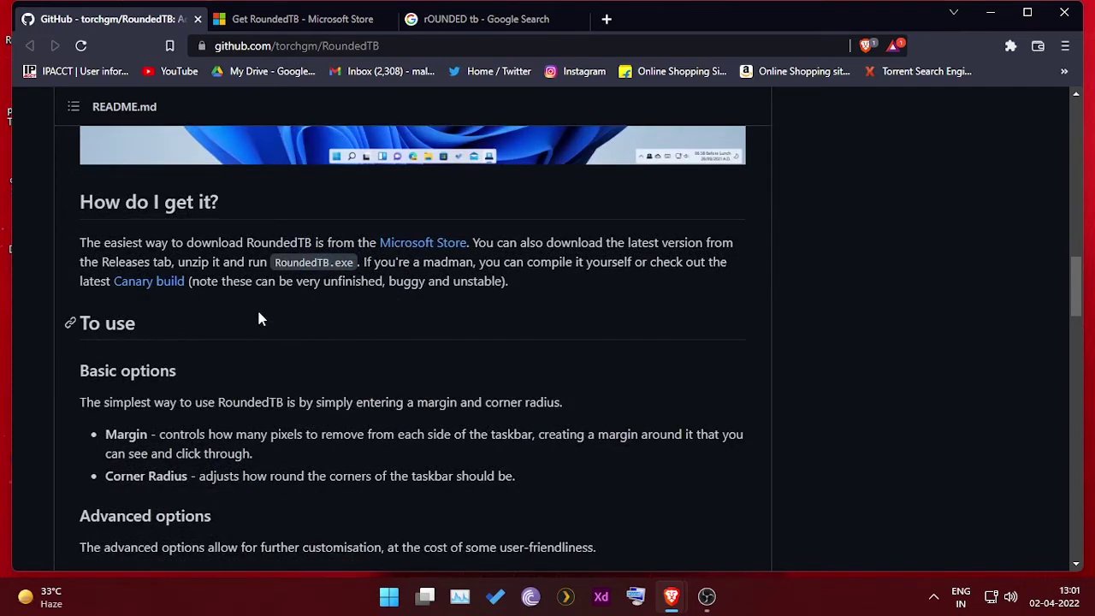
- Choose Get on the RoundedTB Microsoft Store web page and open it in the Store app
left_click(479, 20)
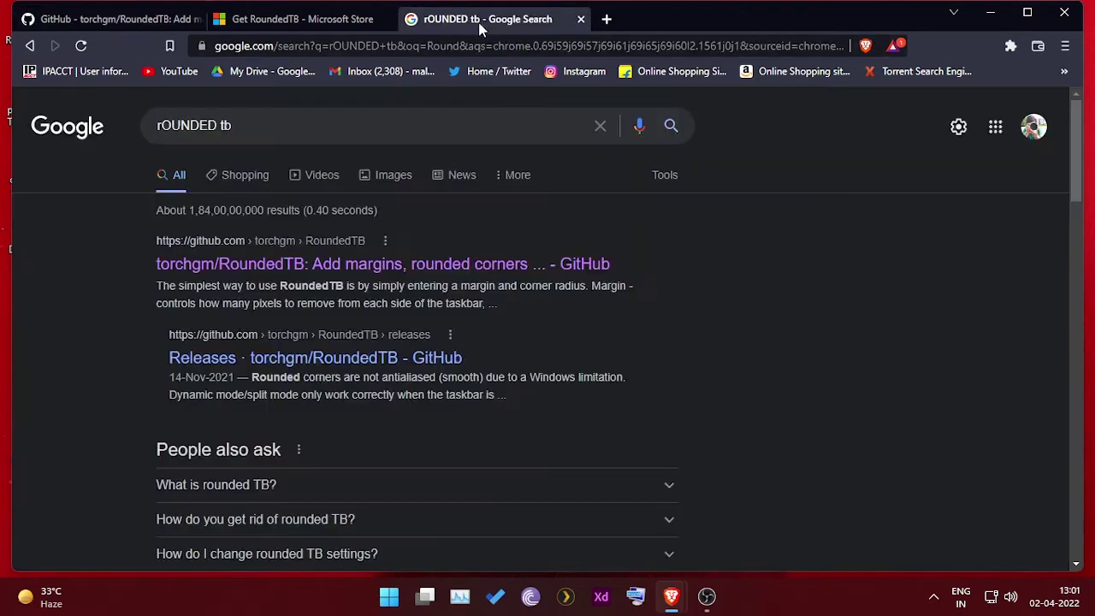
left_click(259, 22)
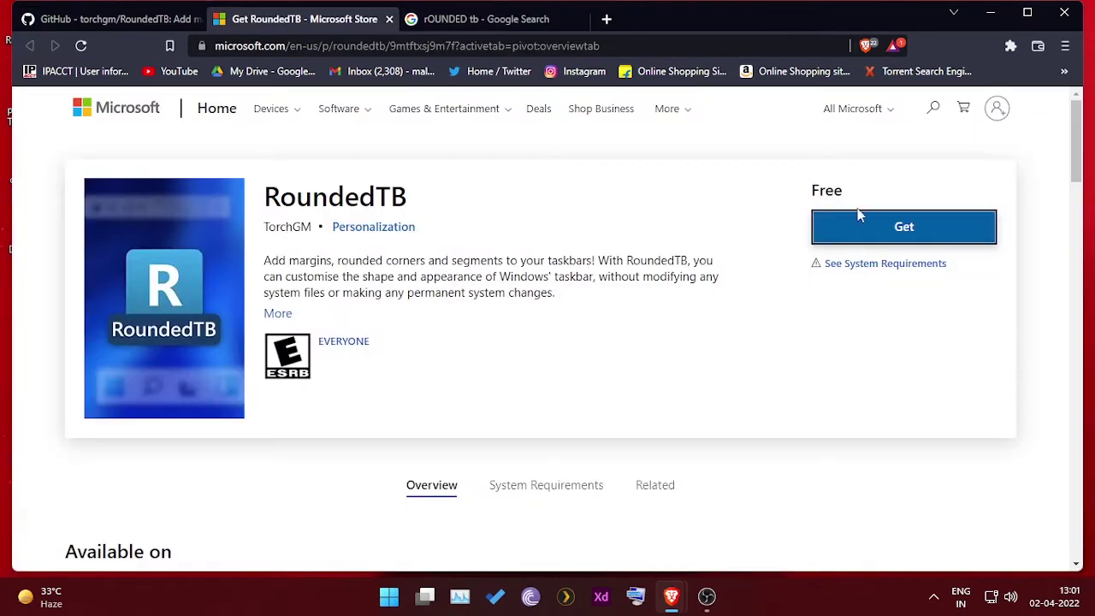
left_click(898, 229)
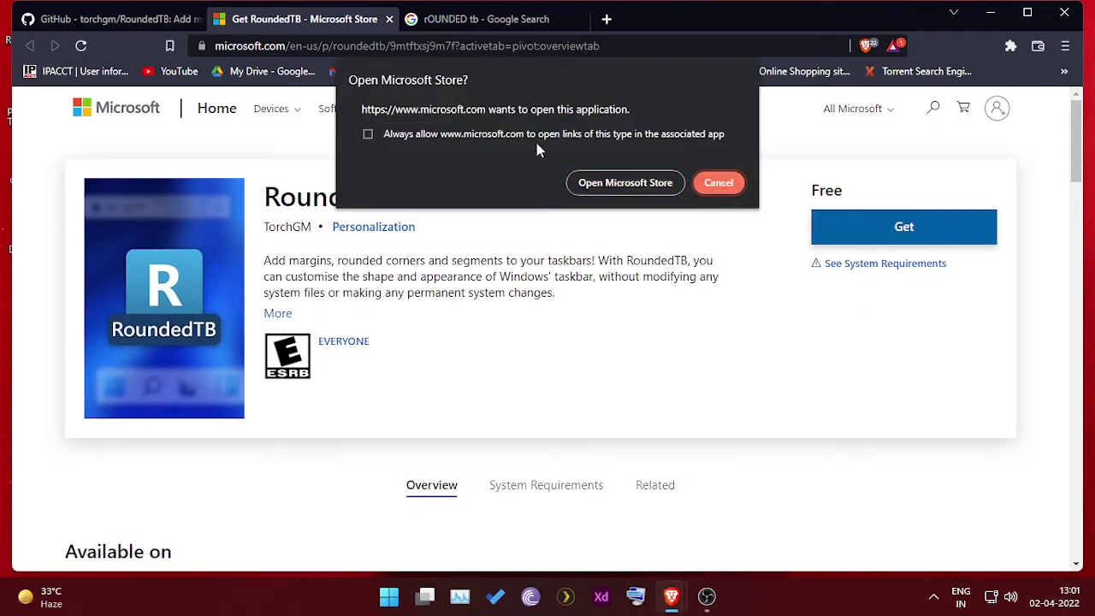
left_click(652, 180)
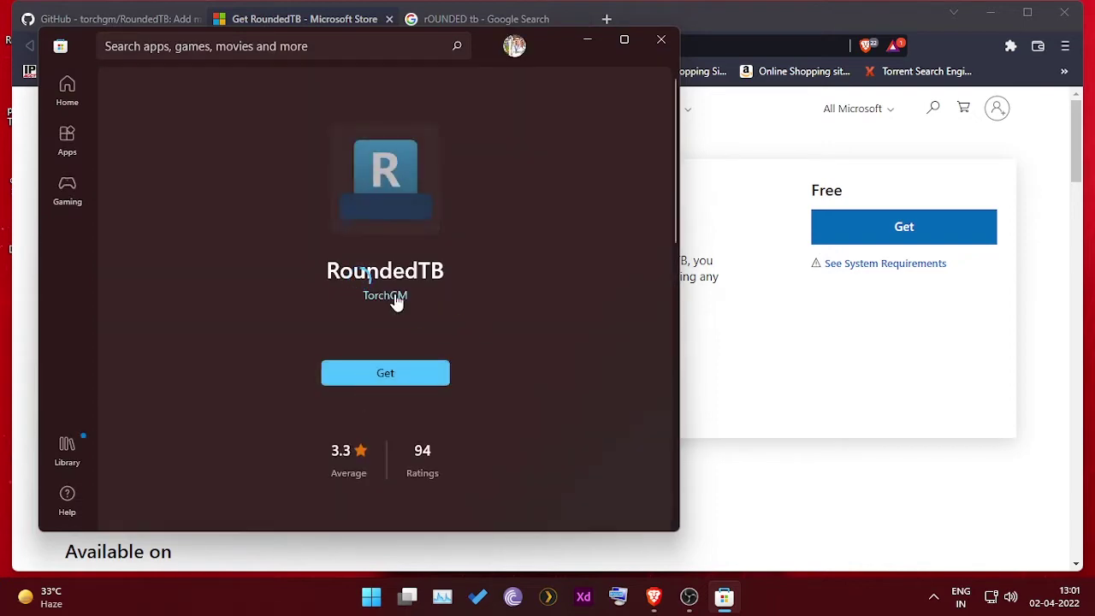
- Install RoundedTB from the Store app, then minimize the browser and nudge the Store window
scroll(374, 333, "down", 10)
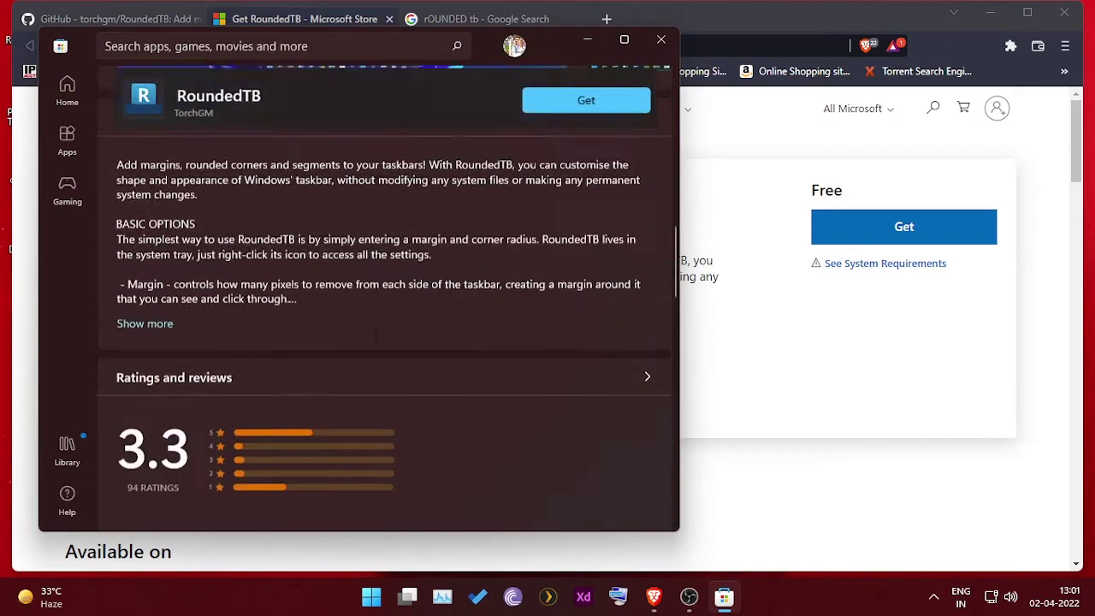
scroll(373, 334, "up", 10)
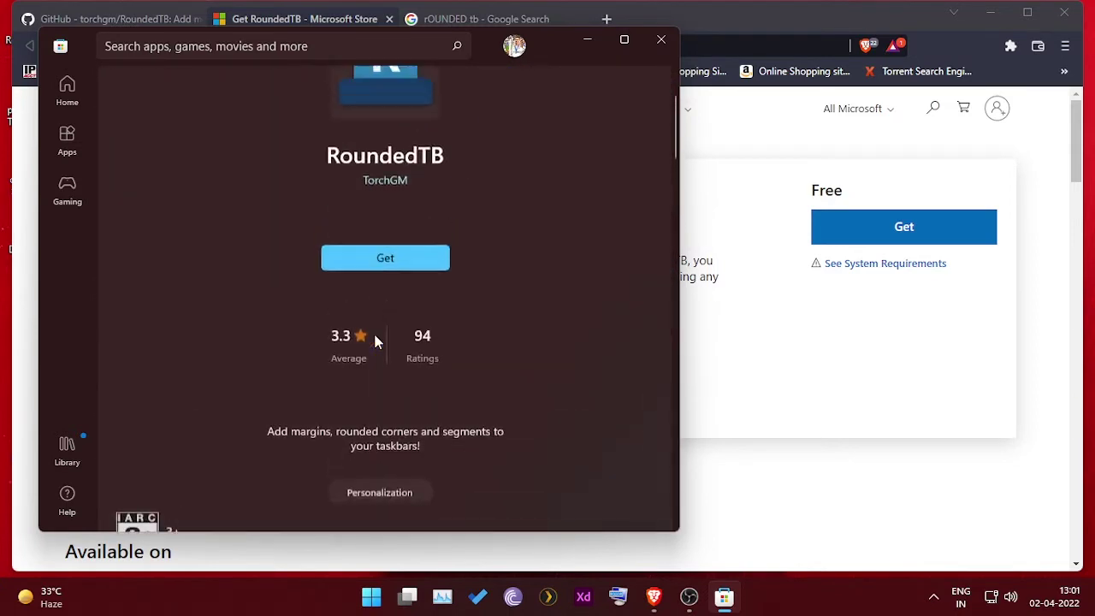
left_click(404, 373)
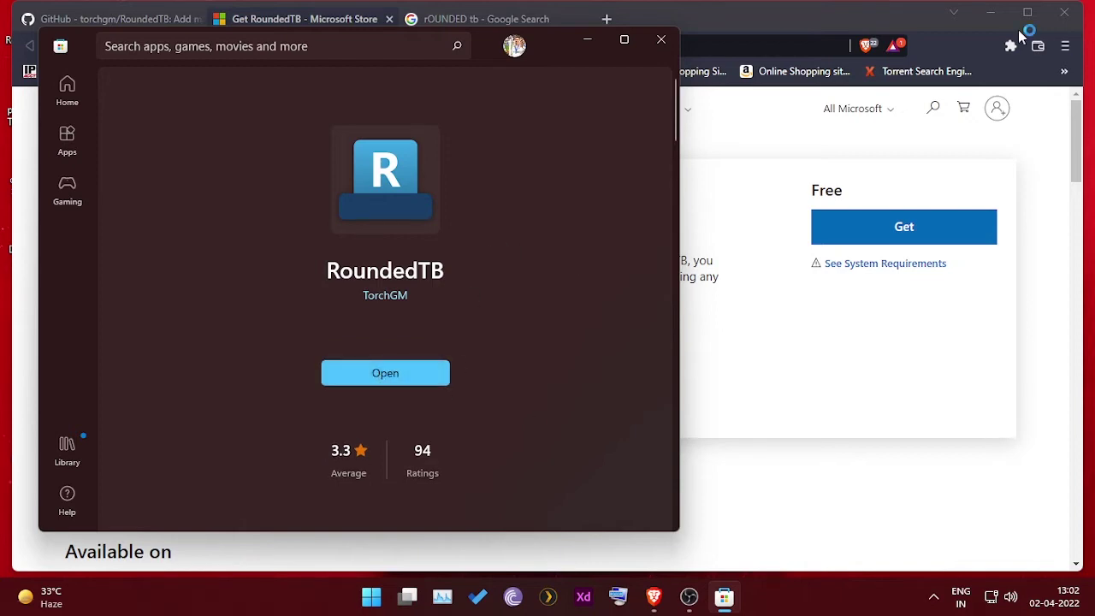
left_click(990, 12)
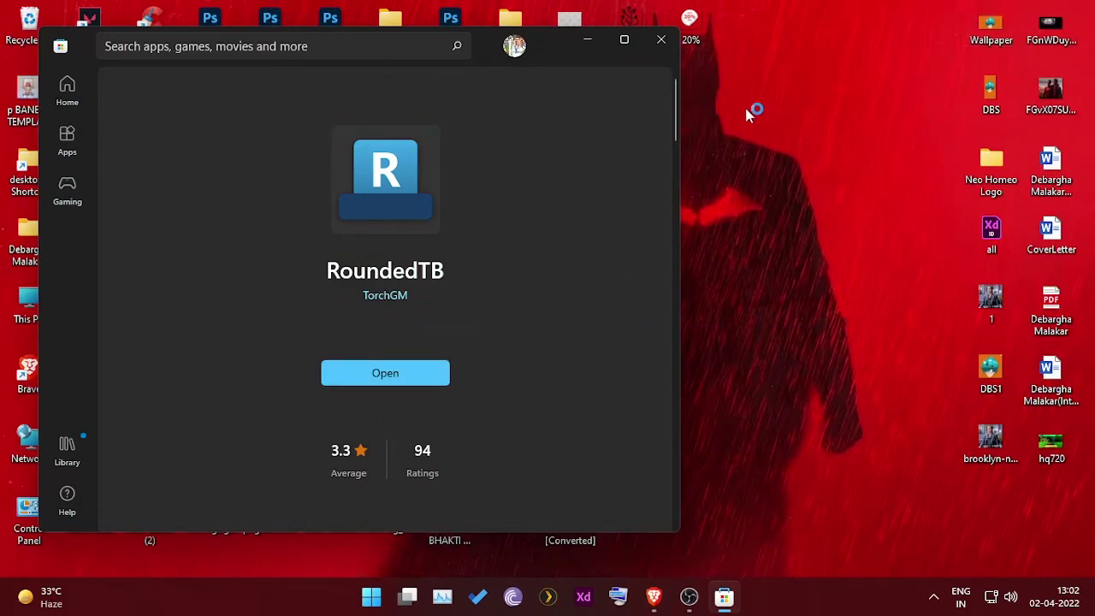
left_click_drag(558, 44, 549, 39)
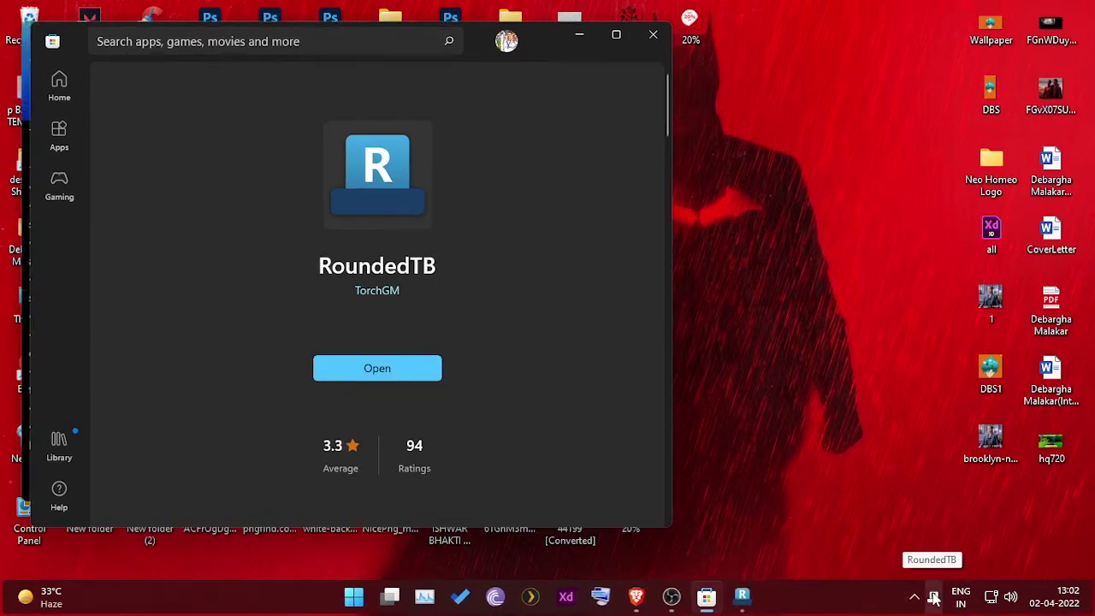
- Launch the new RoundedTB, dismiss its welcome notes, and move the settings window right
left_click(743, 597)
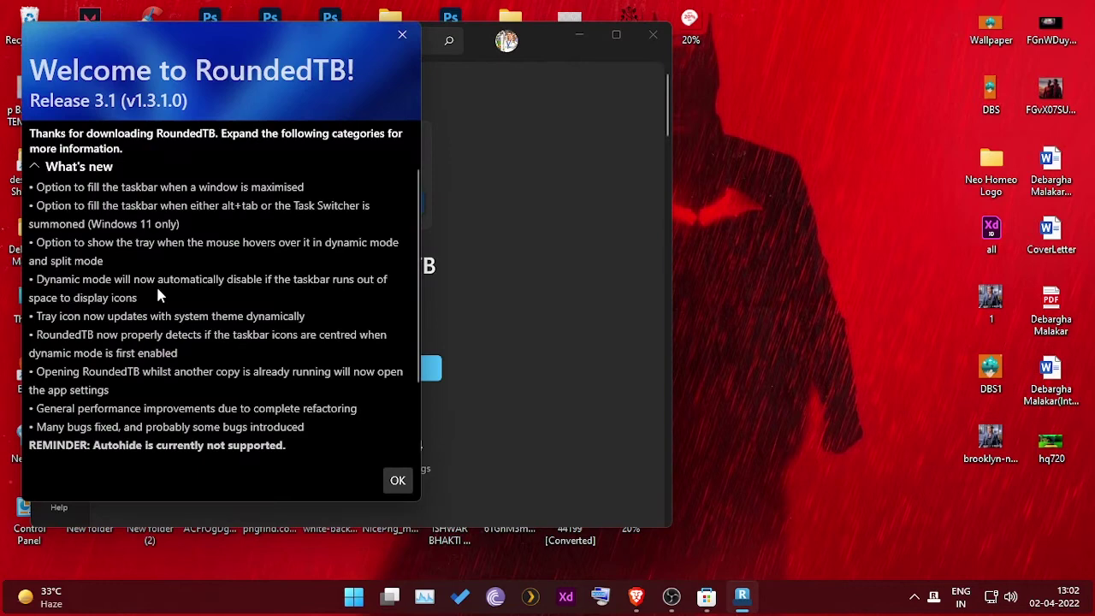
scroll(168, 205, "down", 1)
left_click(396, 480)
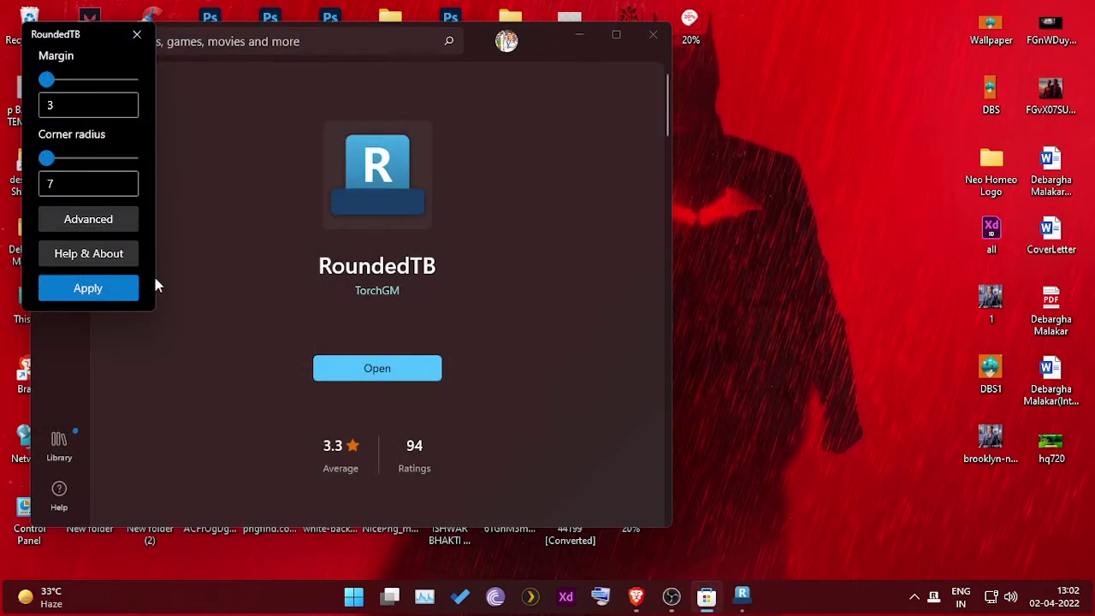
left_click_drag(92, 39, 564, 114)
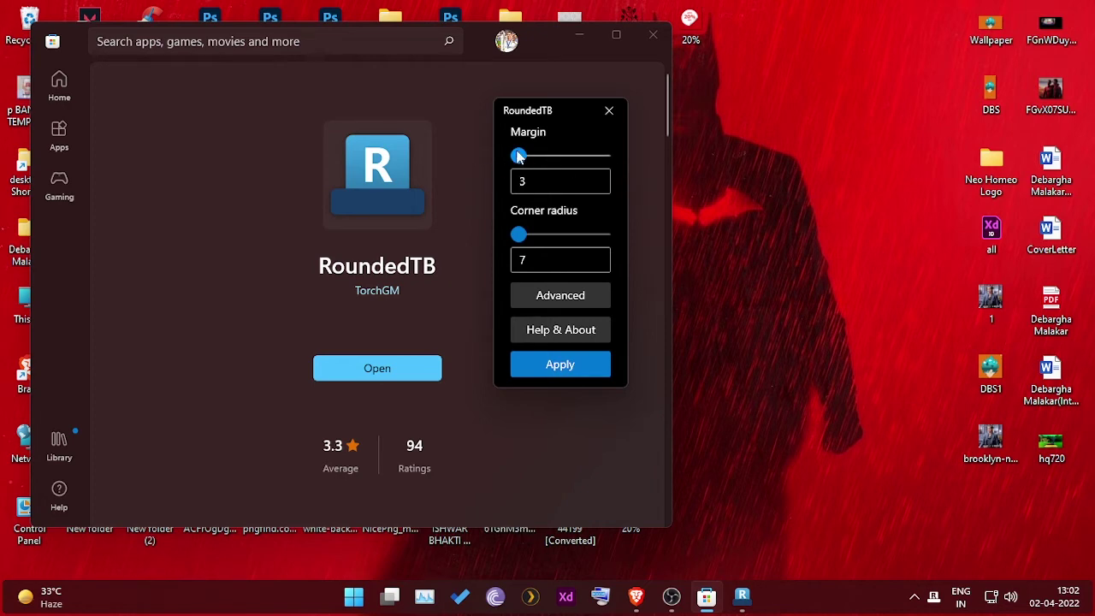
- Set the taskbar margin to 0 and raise the corner radius to 48
left_click_drag(517, 156, 407, 161)
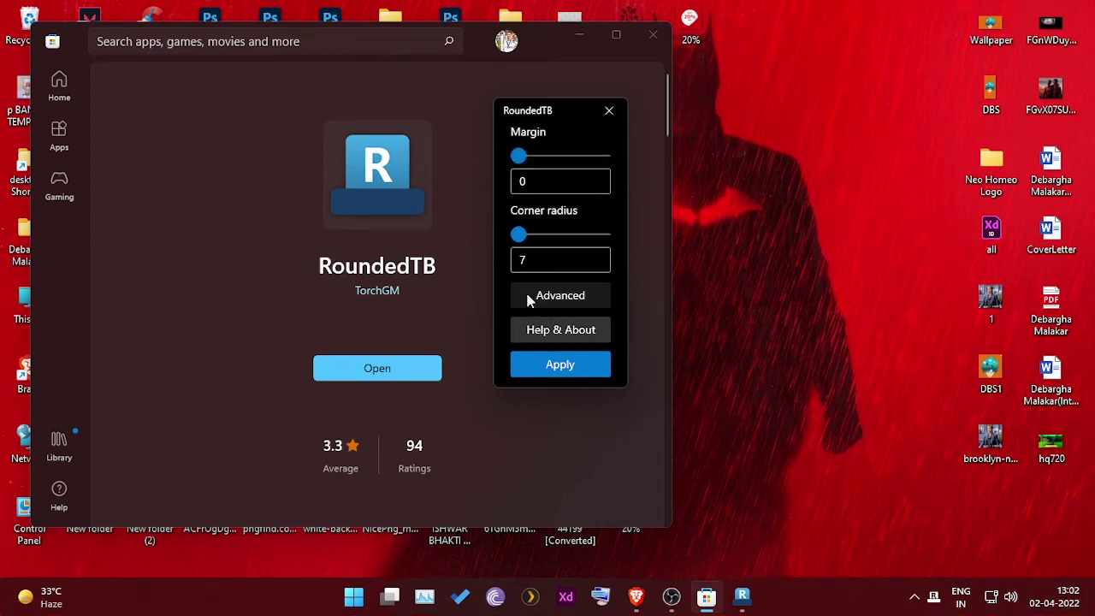
left_click_drag(518, 234, 390, 249)
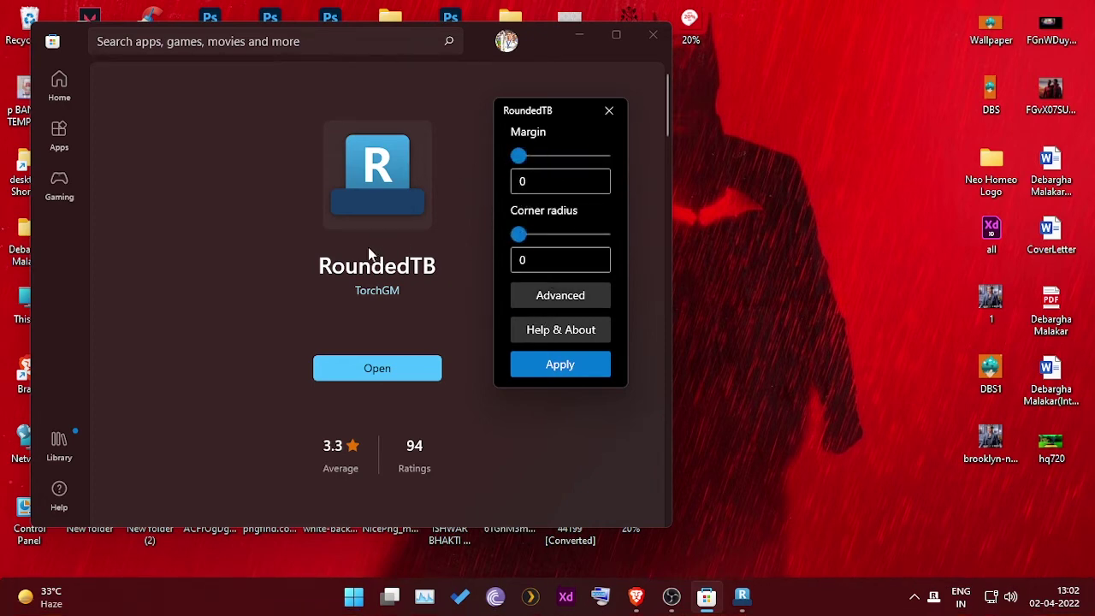
left_click_drag(518, 235, 613, 239)
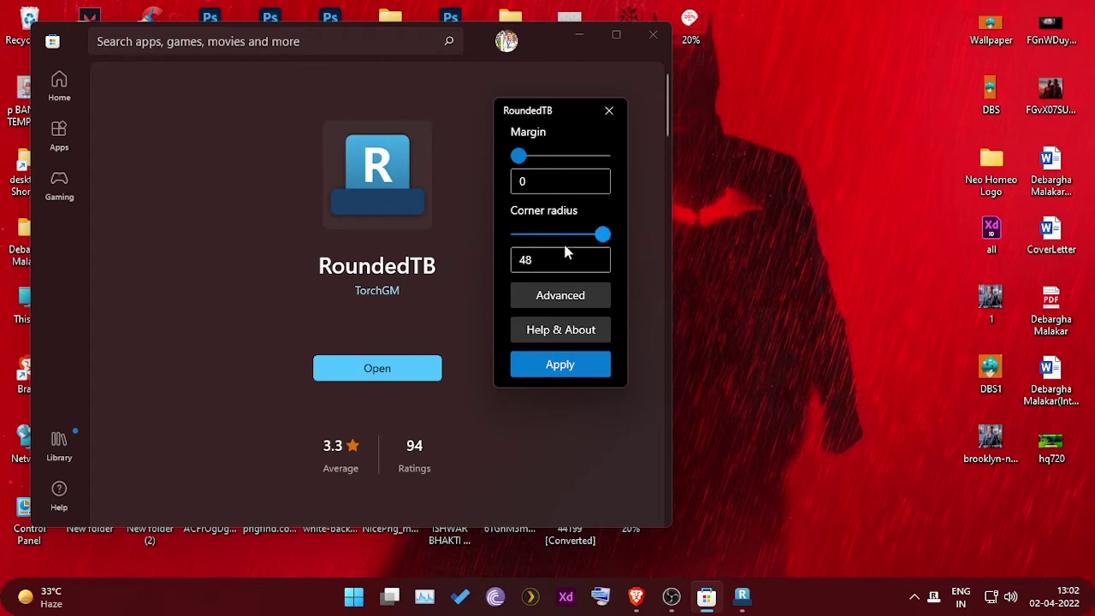
left_click_drag(518, 155, 494, 172)
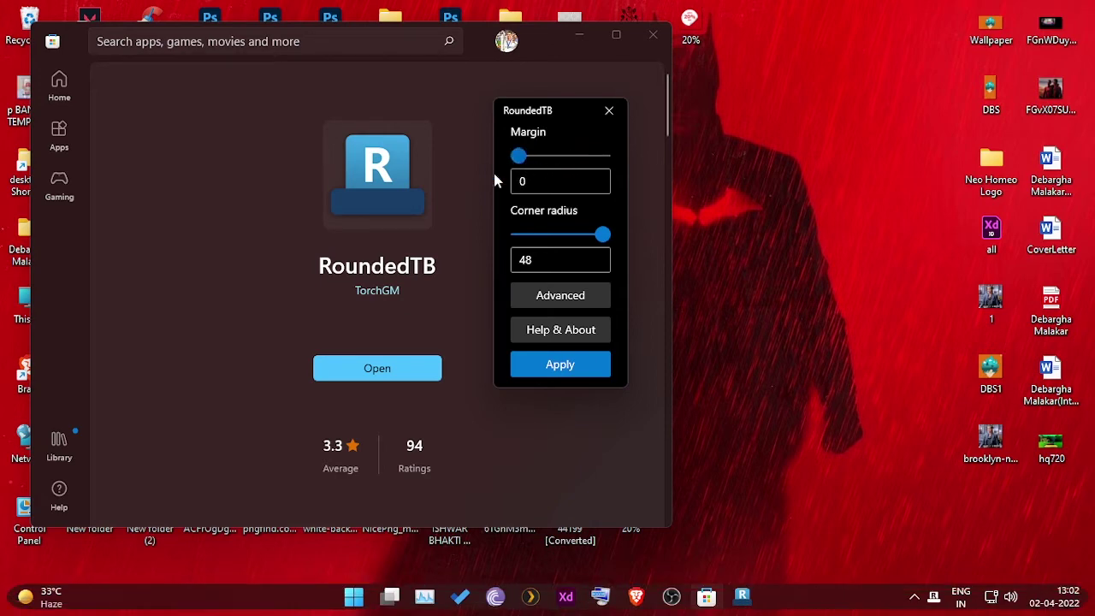
- Show the Advanced options, lower the corner radius to 30, and raise the margin to 19
left_click(560, 300)
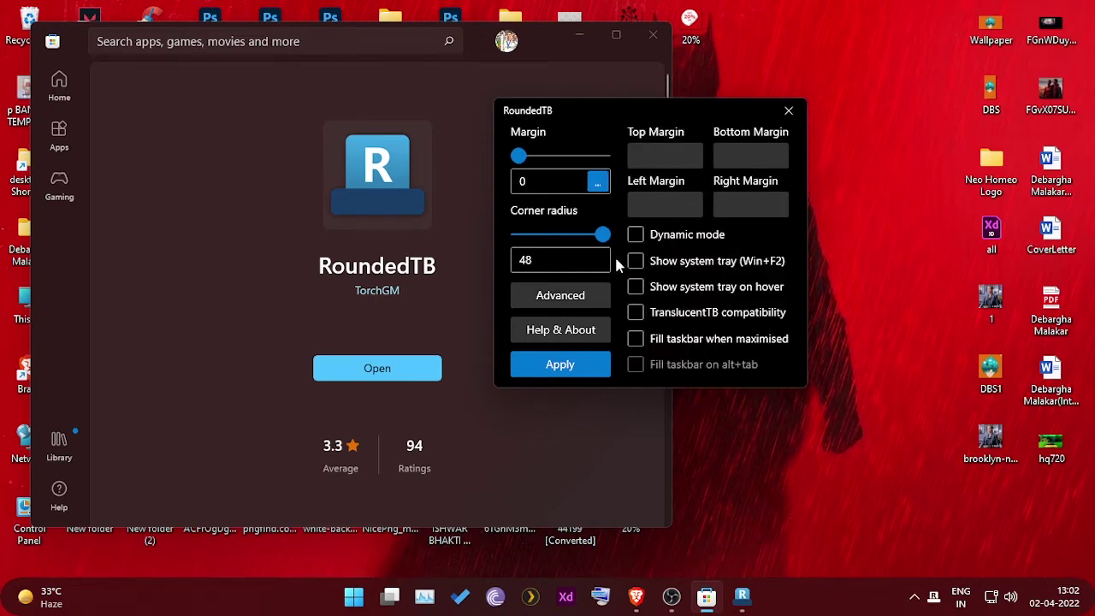
left_click_drag(605, 242, 571, 236)
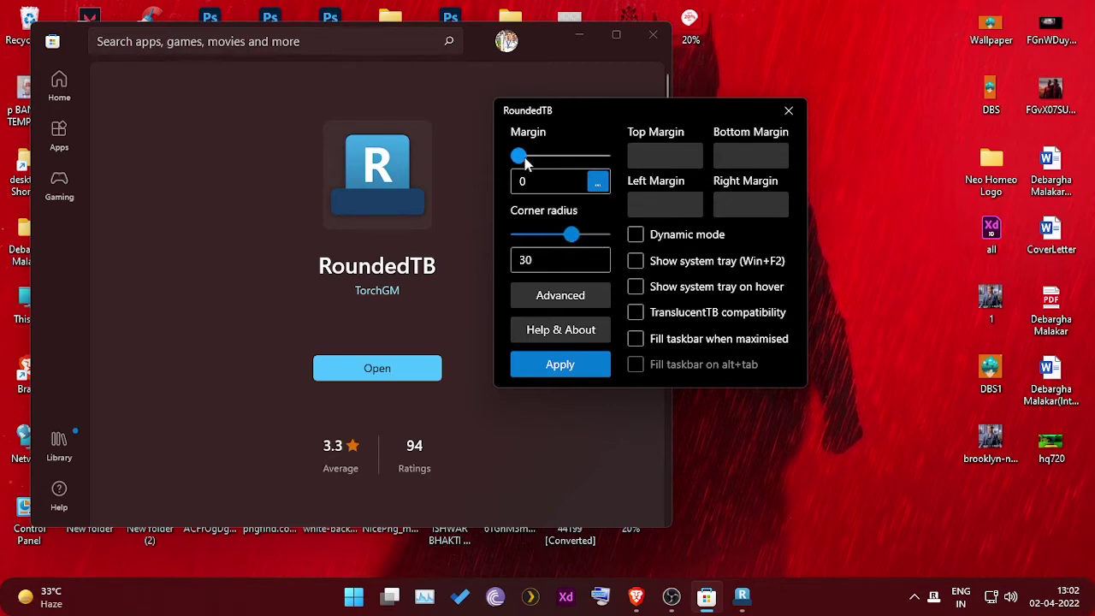
left_click_drag(519, 156, 587, 157)
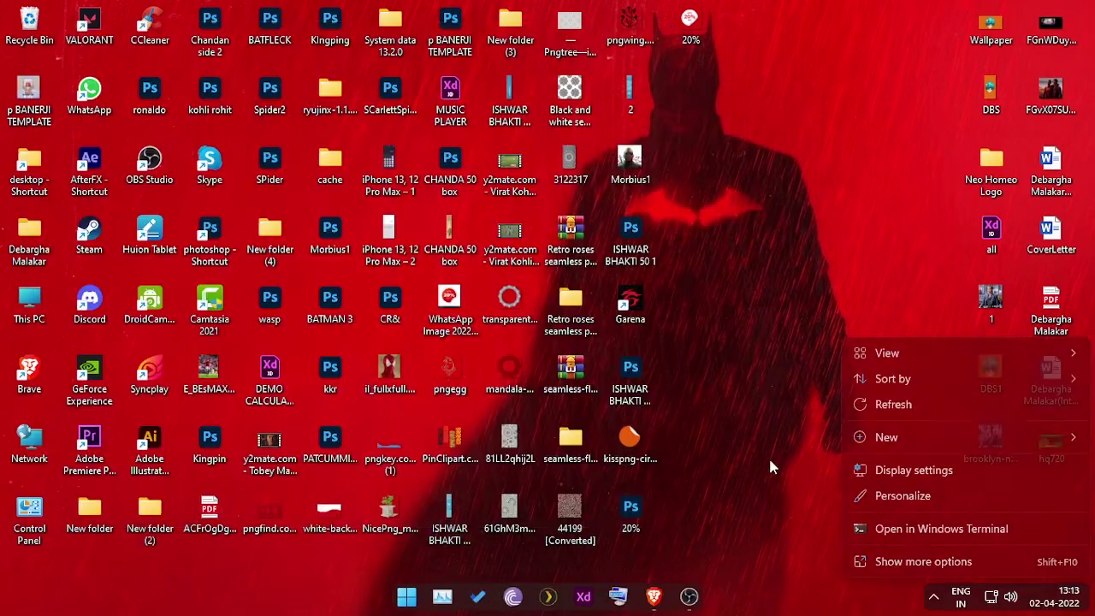
- Dismiss the desktop context menu and relaunch RoundedTB from the Start menu
right_click(768, 467)
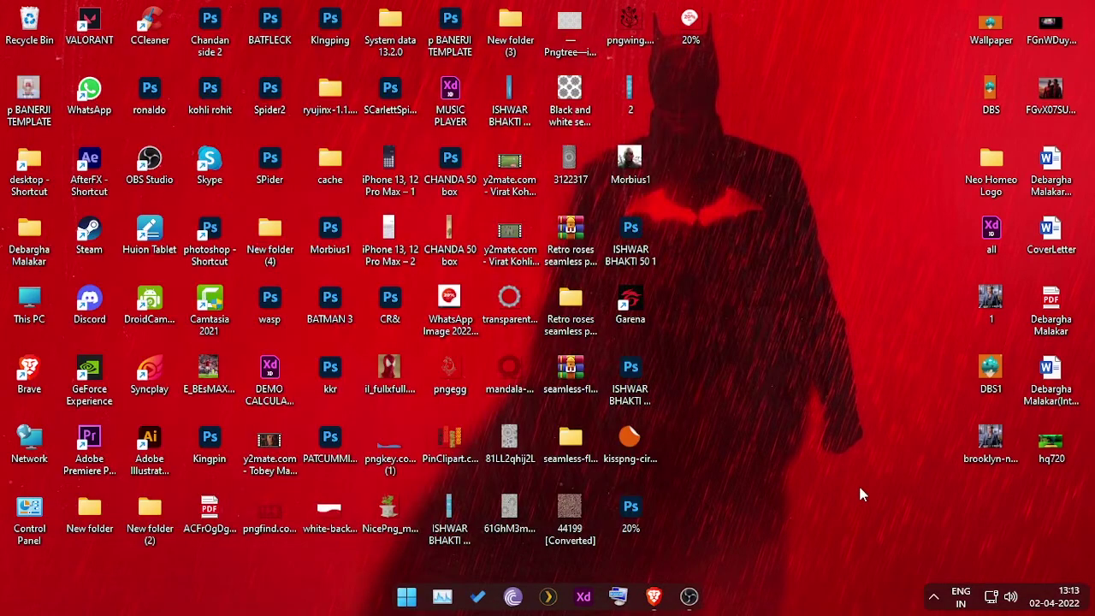
left_click(729, 530)
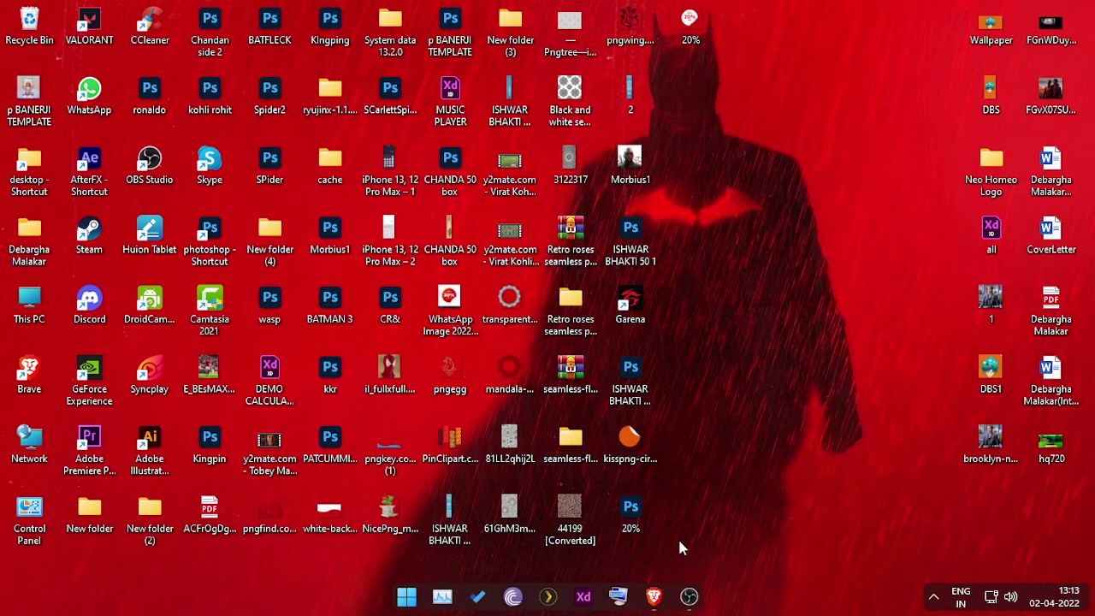
left_click(406, 596)
left_click(428, 422)
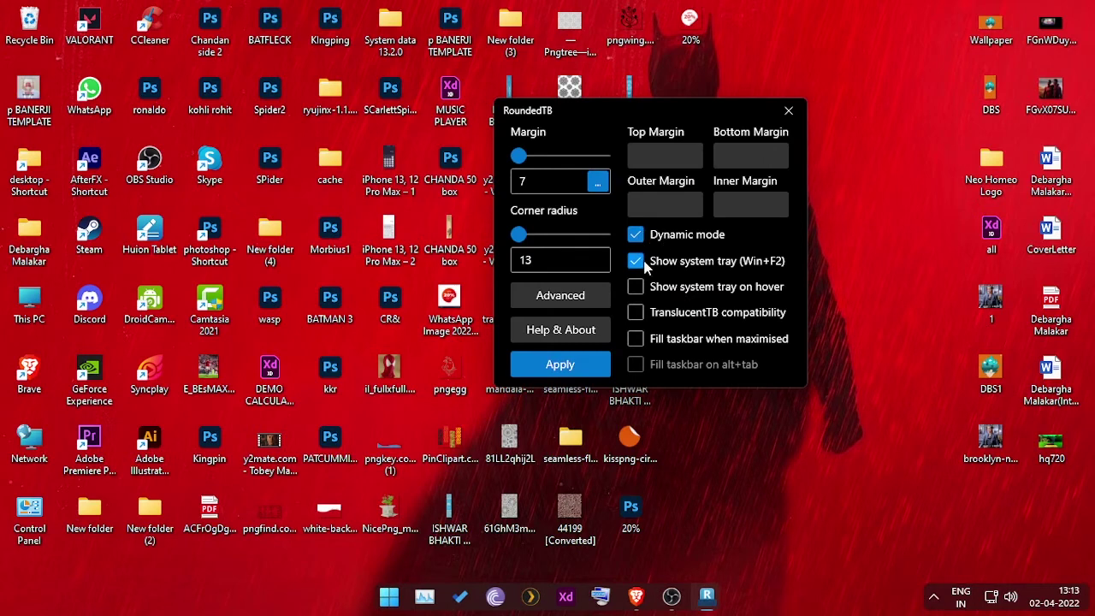
- Enable 'Show system tray on hover', apply the settings, and close the RoundedTB window
left_click(634, 287)
left_click(538, 364)
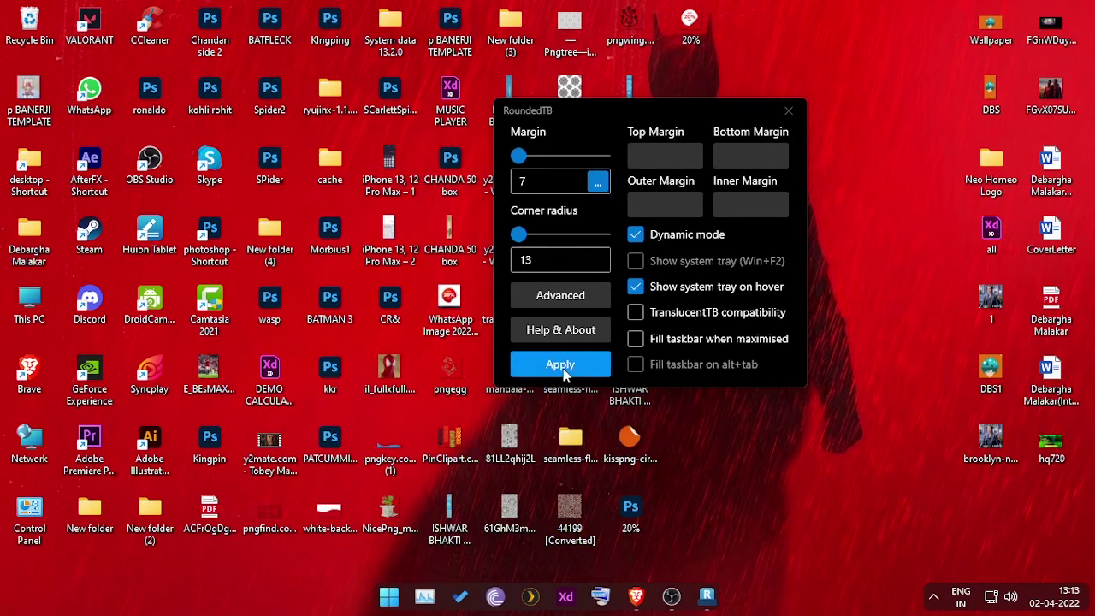
left_click(787, 113)
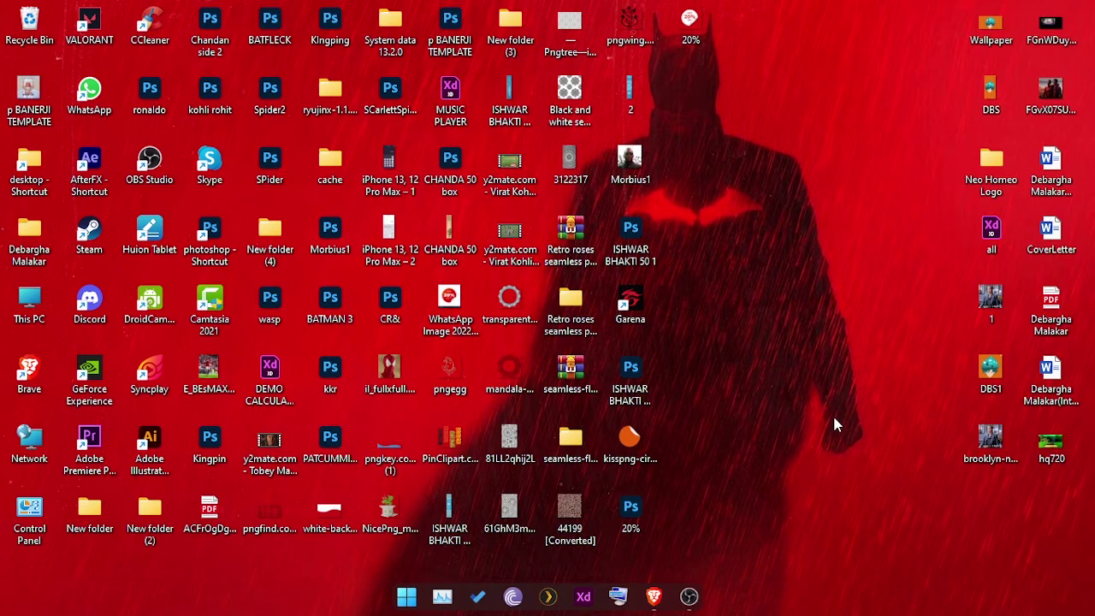
mouse_move(1018, 580)
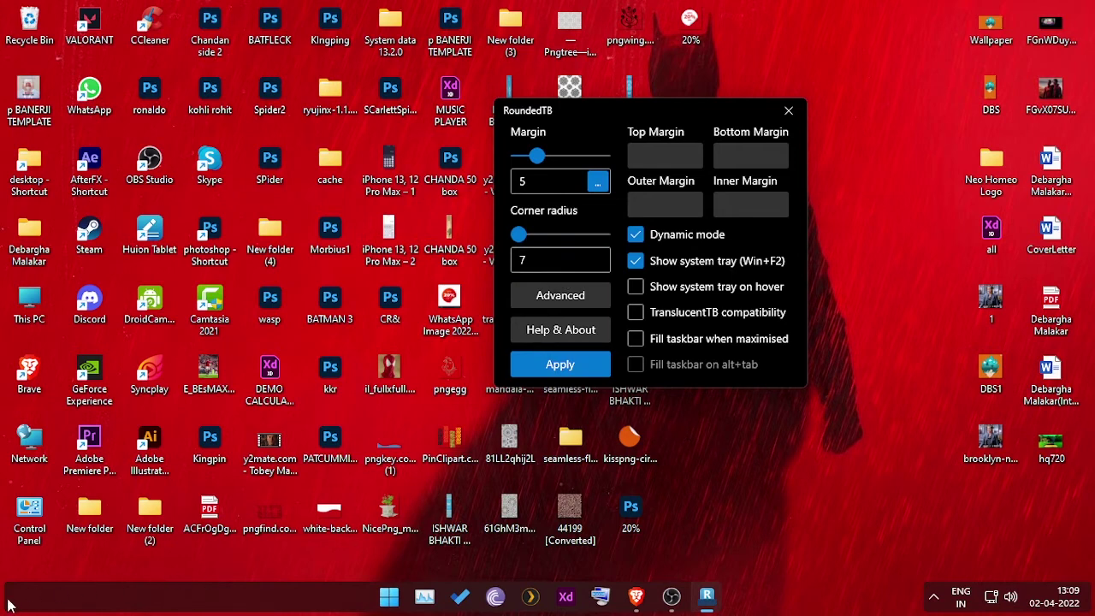
right_click(55, 594)
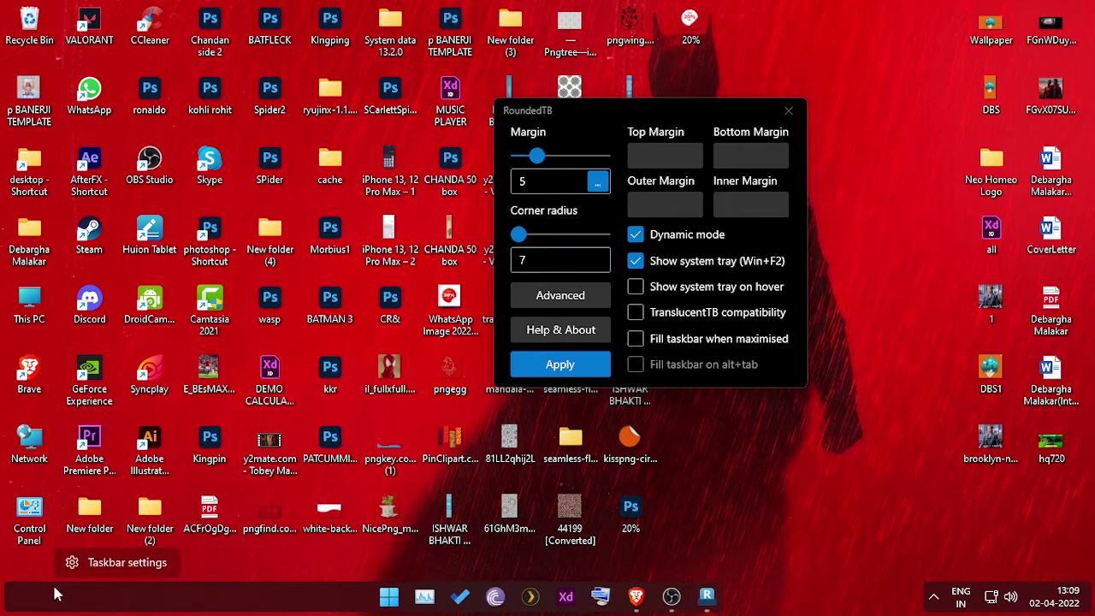
left_click(281, 606)
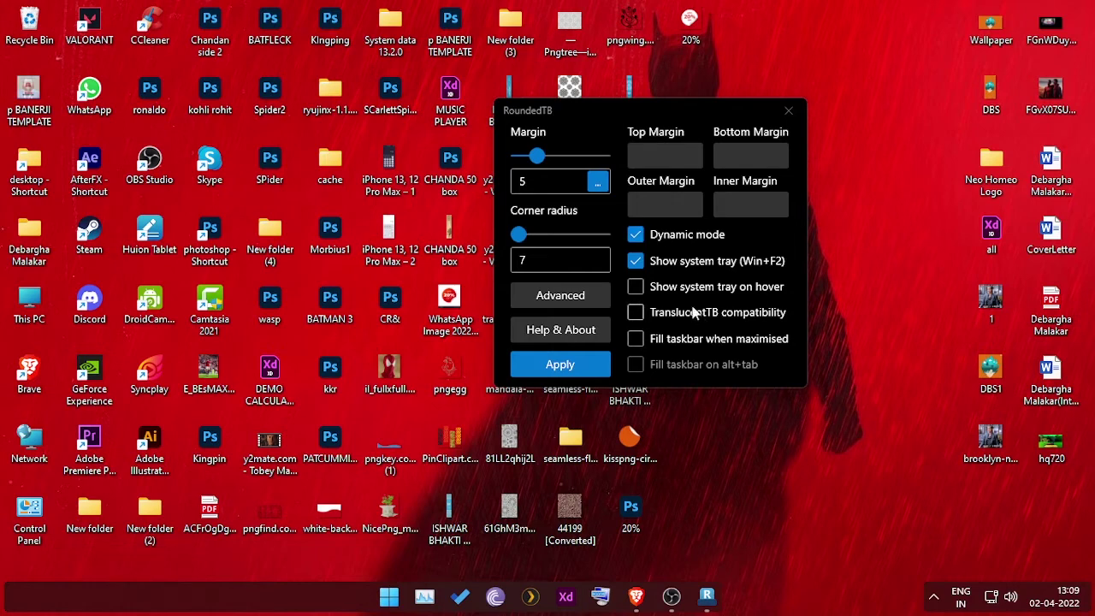
left_click(636, 340)
left_click(638, 340)
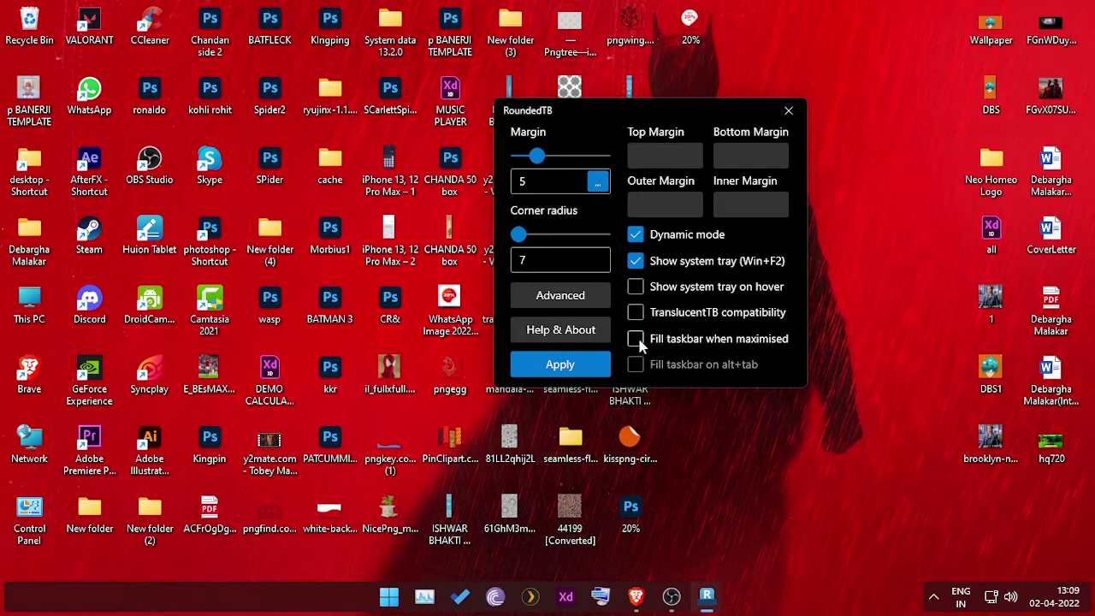
right_click(281, 605)
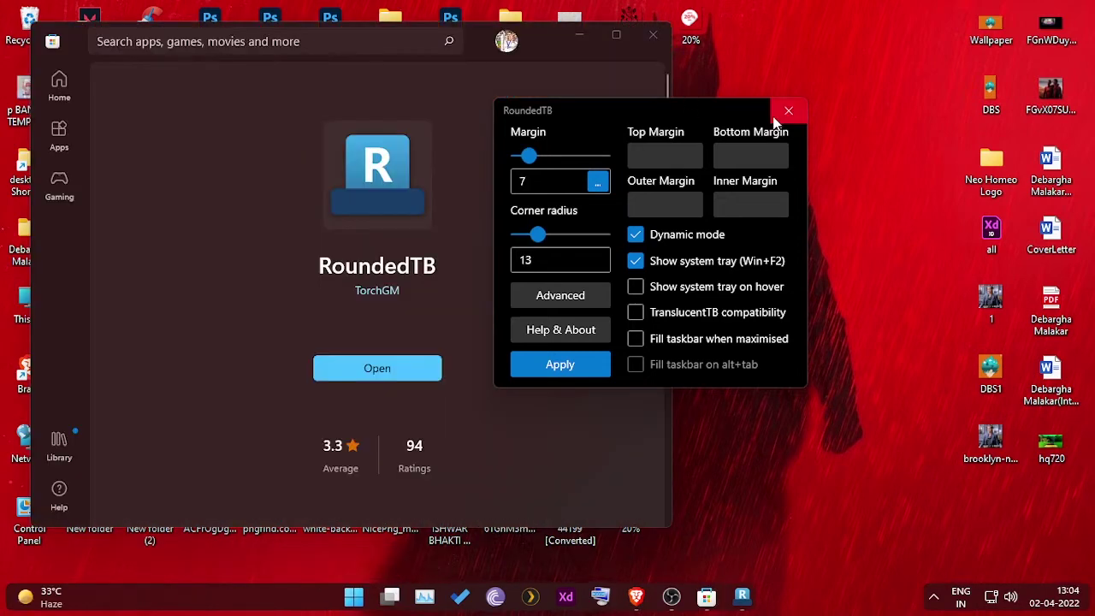
left_click(775, 122)
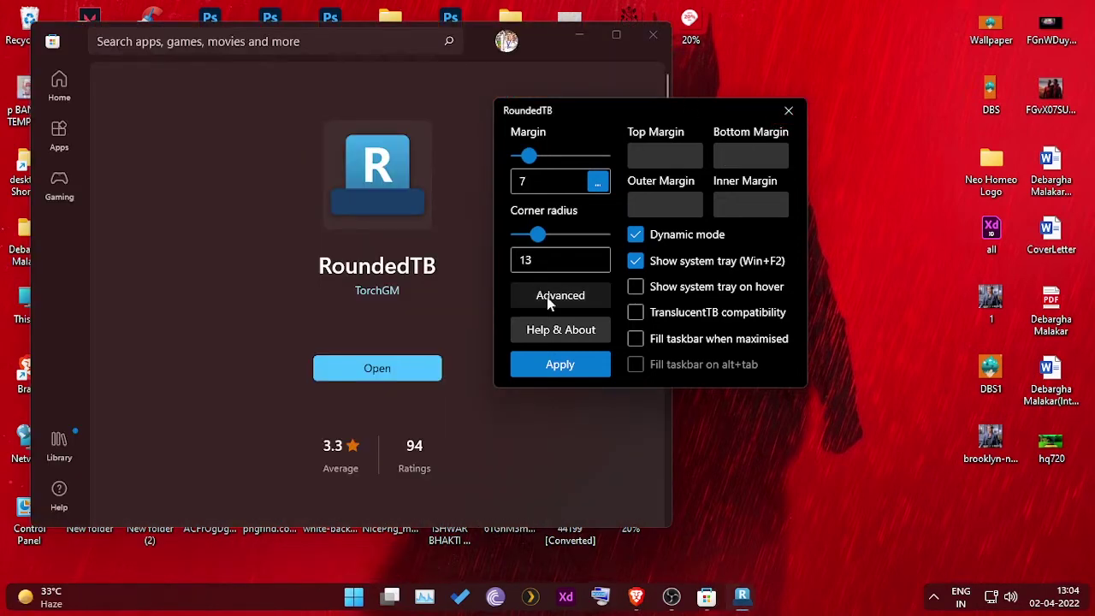
left_click(637, 233)
left_click(635, 235)
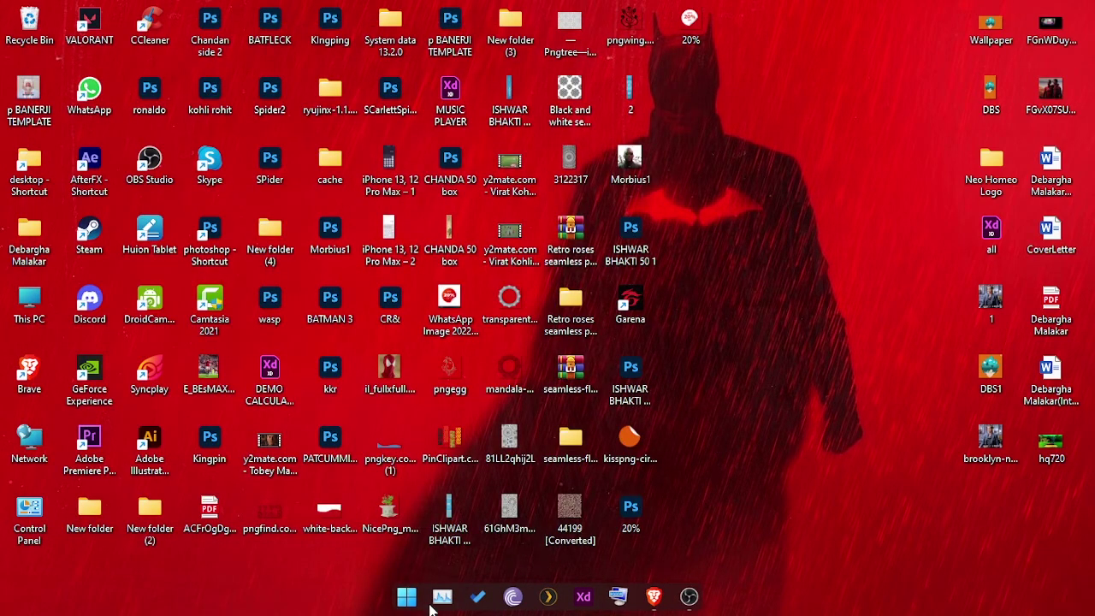
left_click(406, 596)
type("sett")
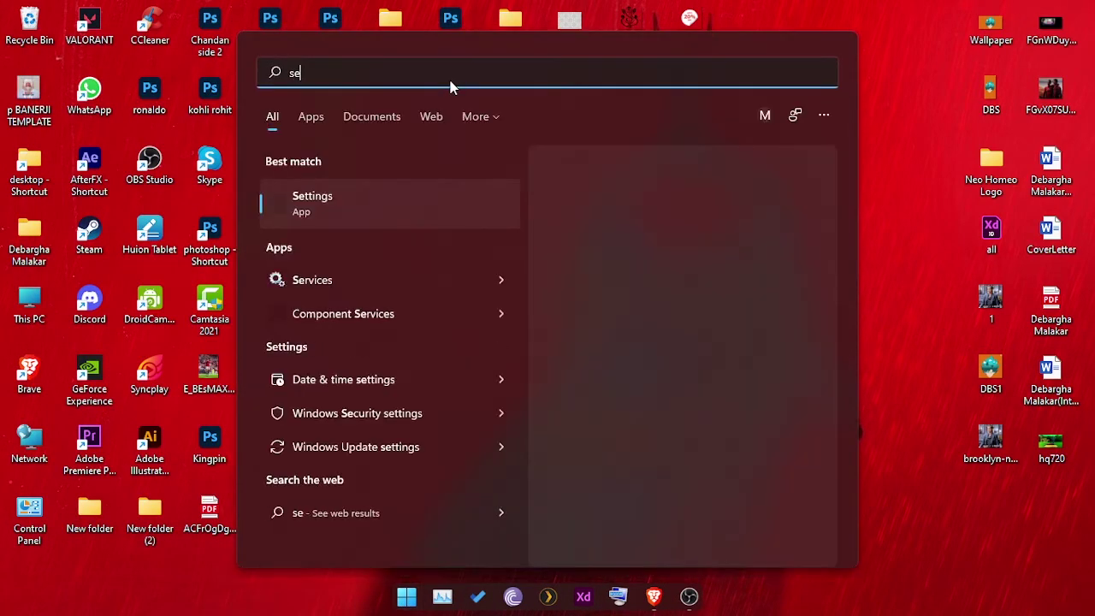
left_click(377, 203)
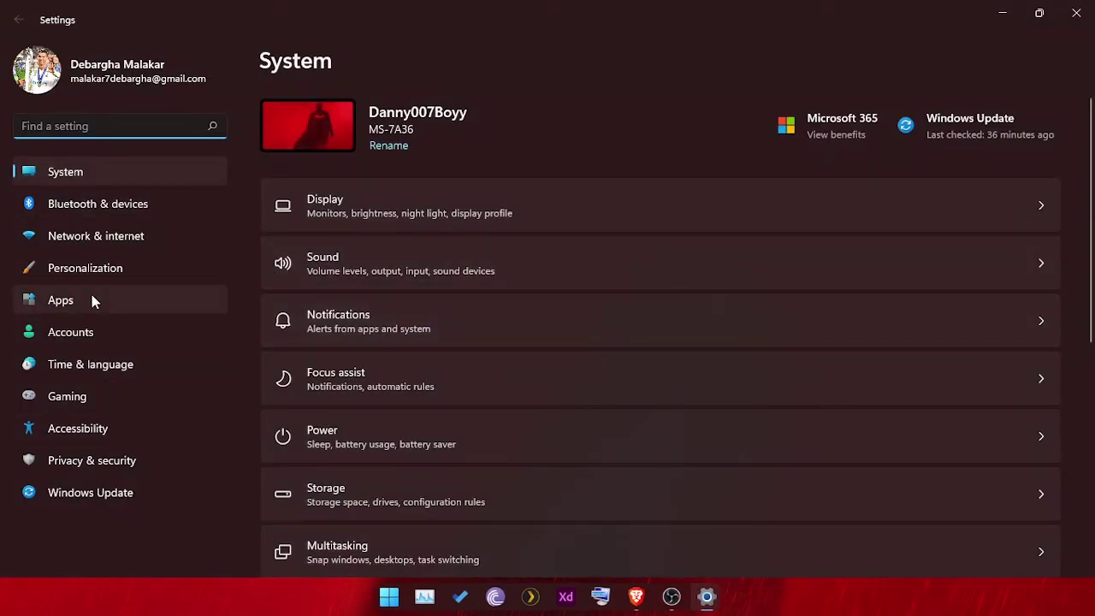
left_click(86, 268)
scroll(581, 344, "down", 3)
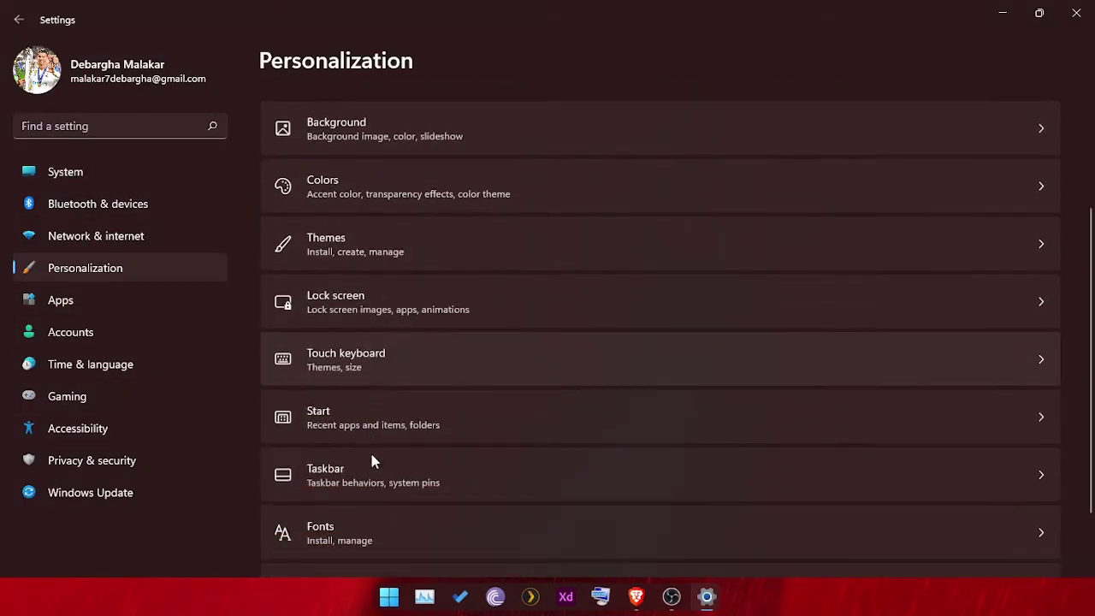
left_click(379, 431)
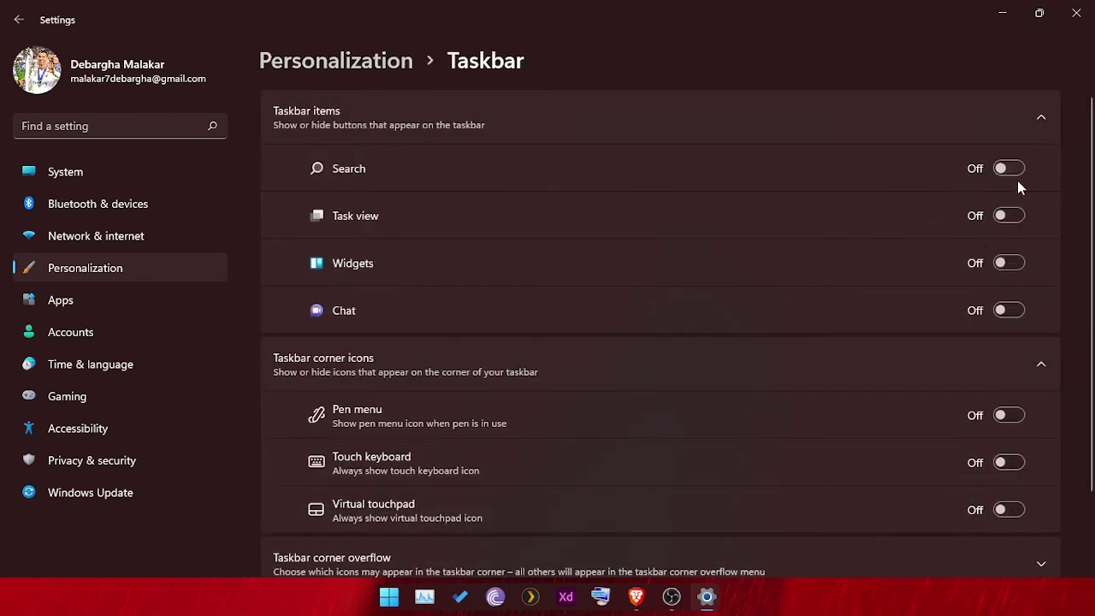
scroll(931, 270, "down", 2)
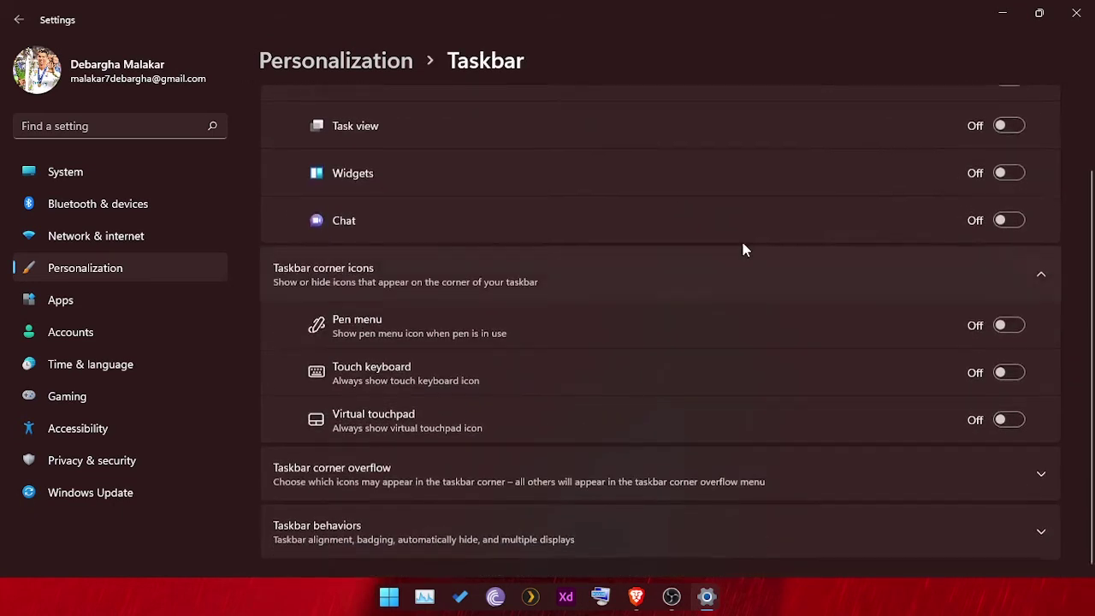
left_click(477, 539)
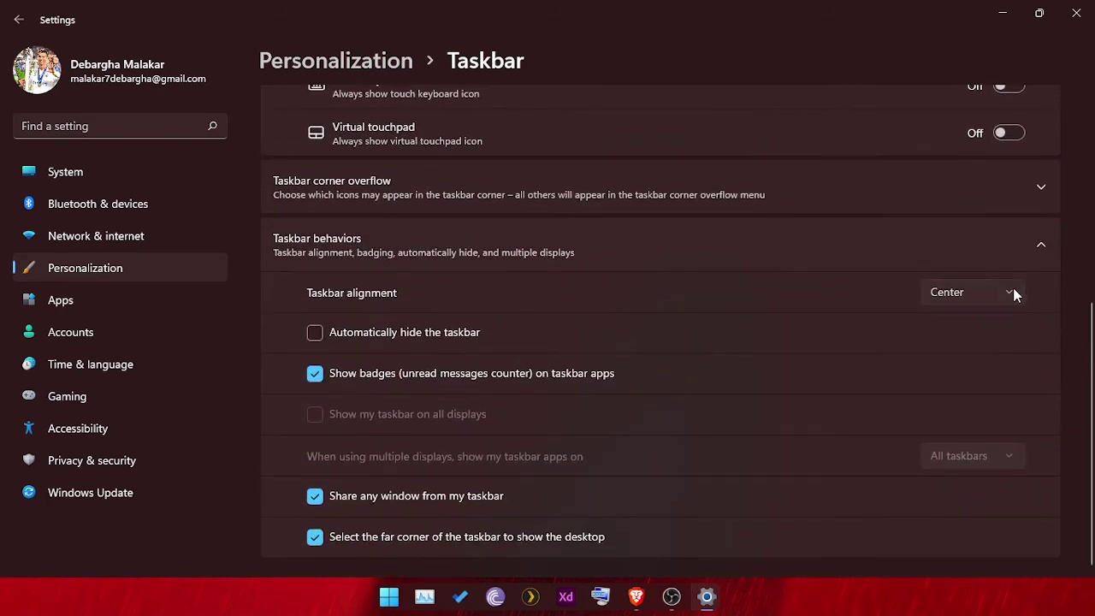
left_click(1010, 292)
left_click(838, 278)
left_click(1080, 10)
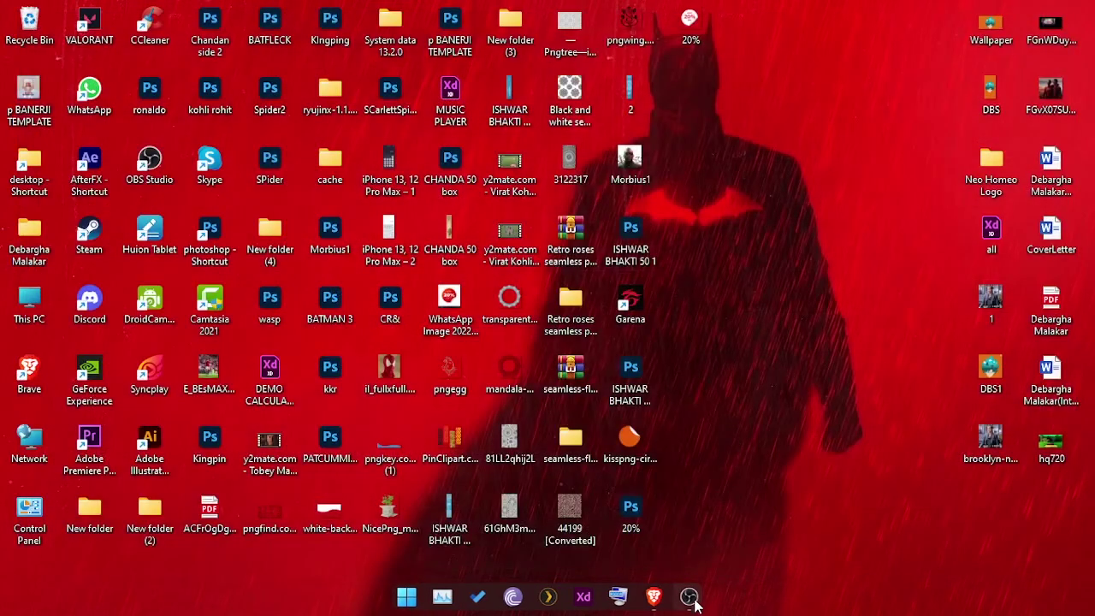